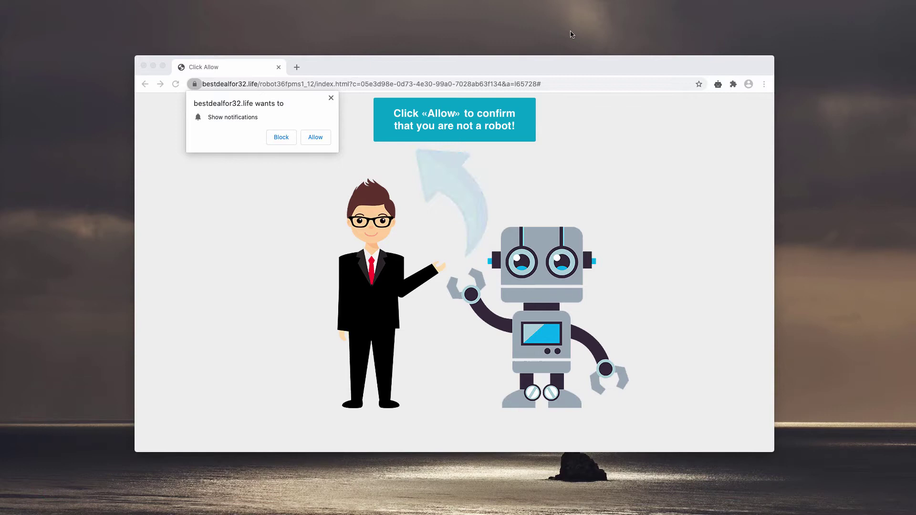
Focus Chrome on the fake robot-check page and reveal its full bestdealfor32.life address.
left_click(558, 69)
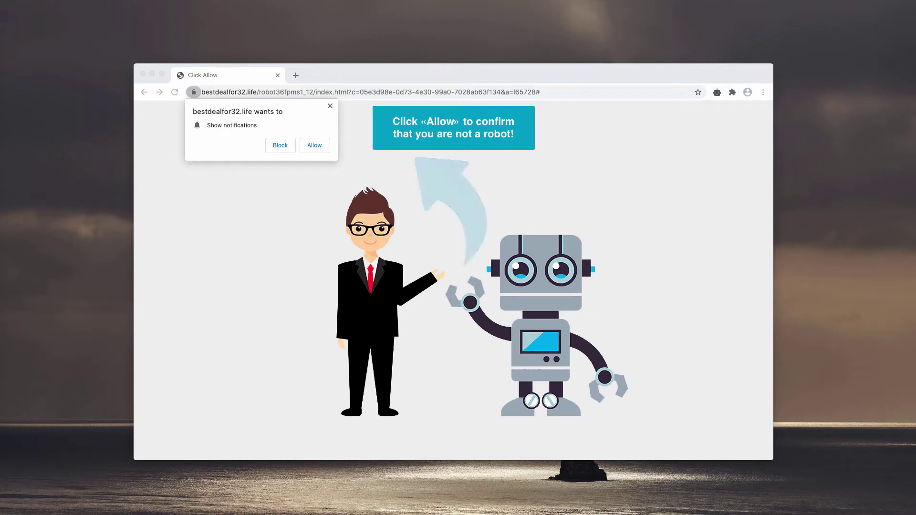
left_click(451, 78)
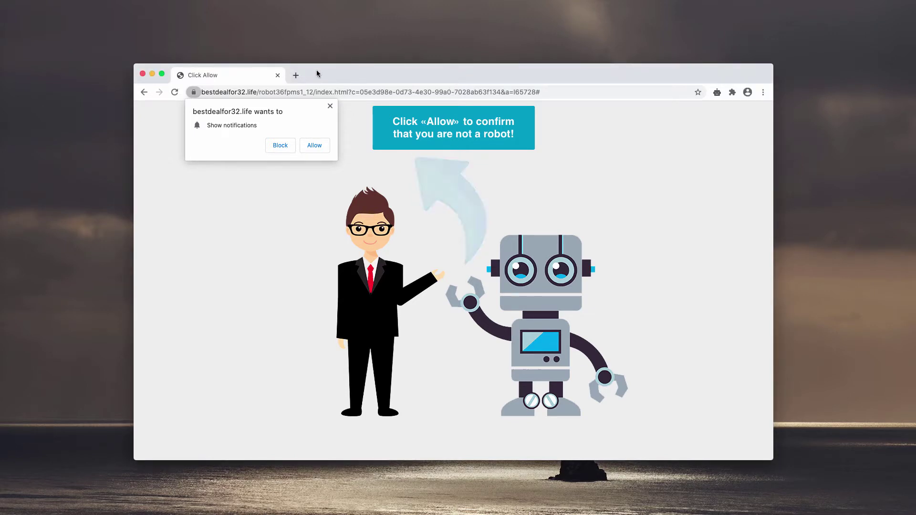
left_click(257, 92)
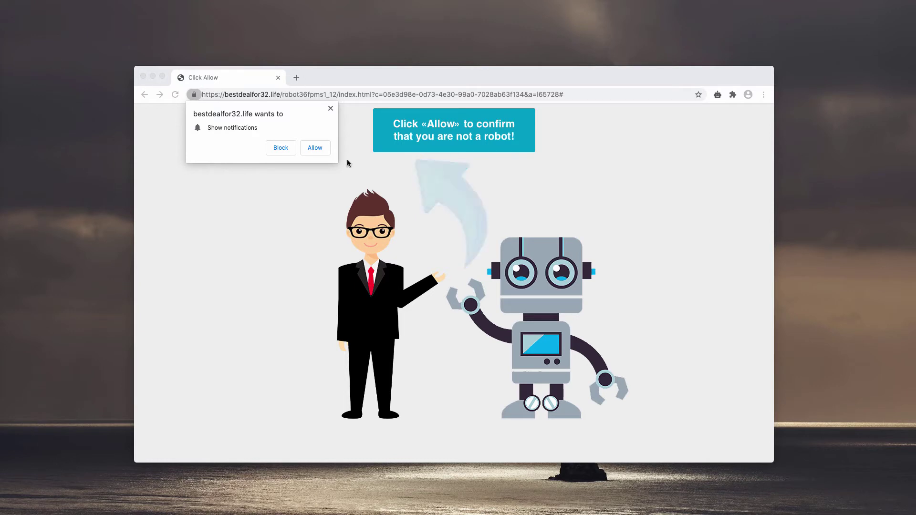
Allow bestdealfor32.life notifications, then reach Settings > Privacy and security > Site Settings > Notifications in a new tab.
left_click(320, 151)
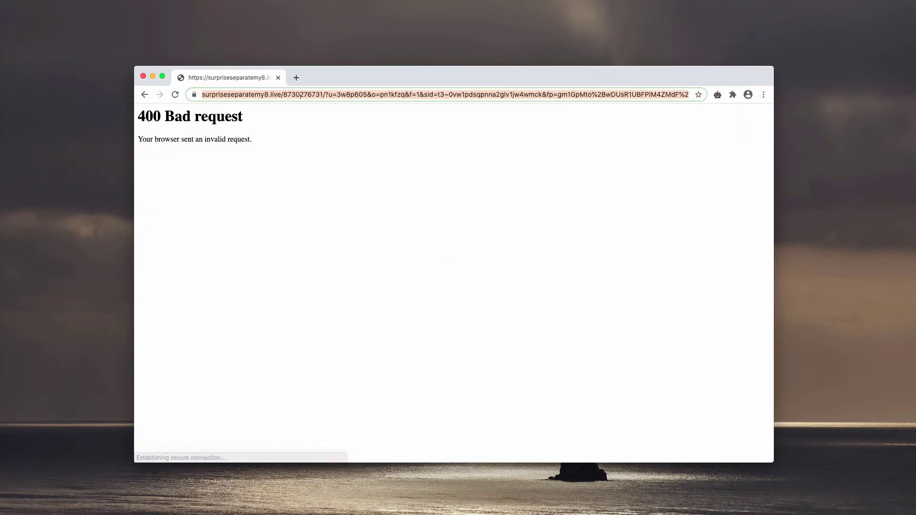
left_click(295, 79)
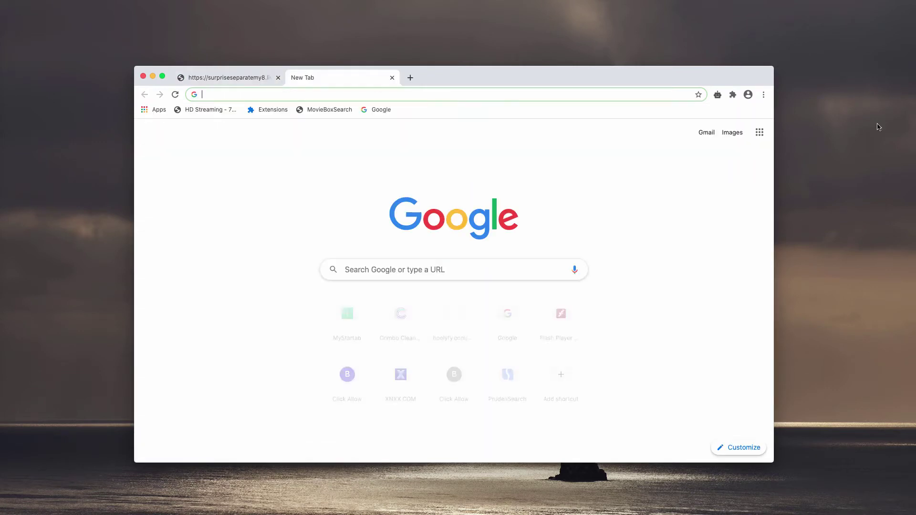
left_click(764, 95)
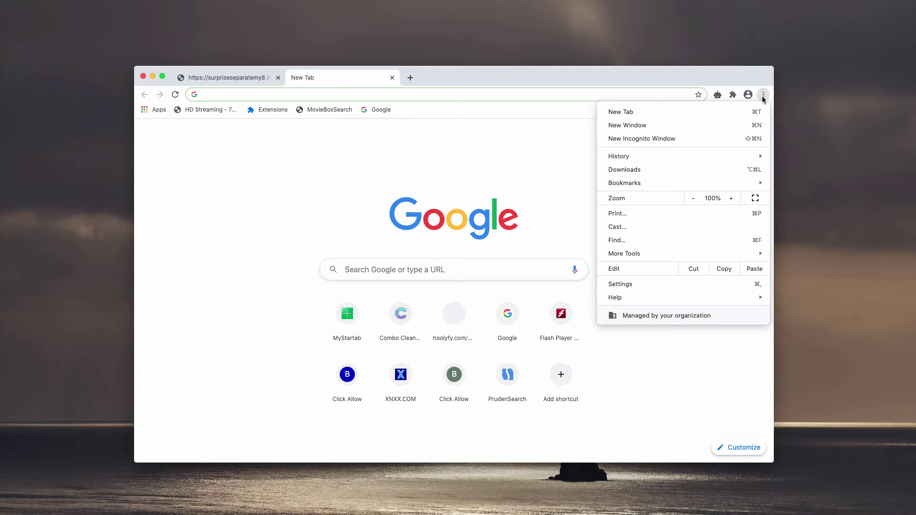
left_click(633, 283)
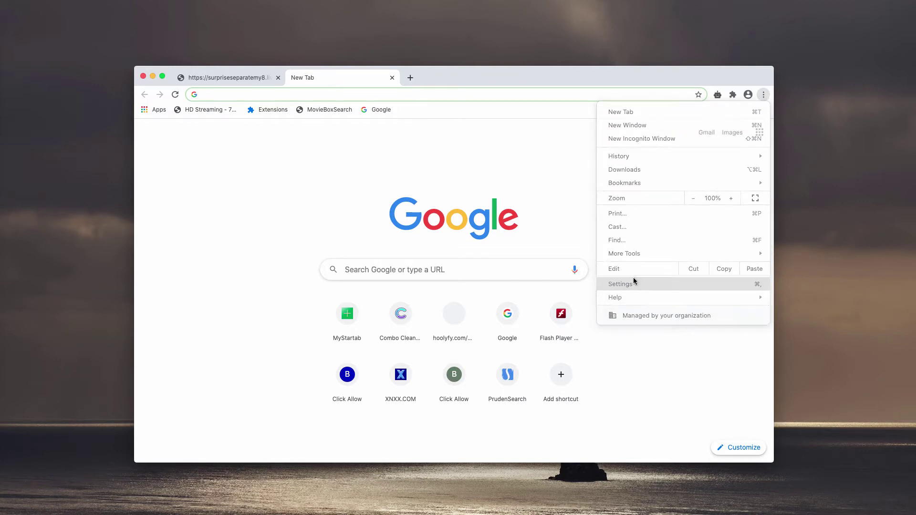
scroll(415, 229, "down", 3)
scroll(355, 233, "down", 2)
scroll(362, 258, "down", 1)
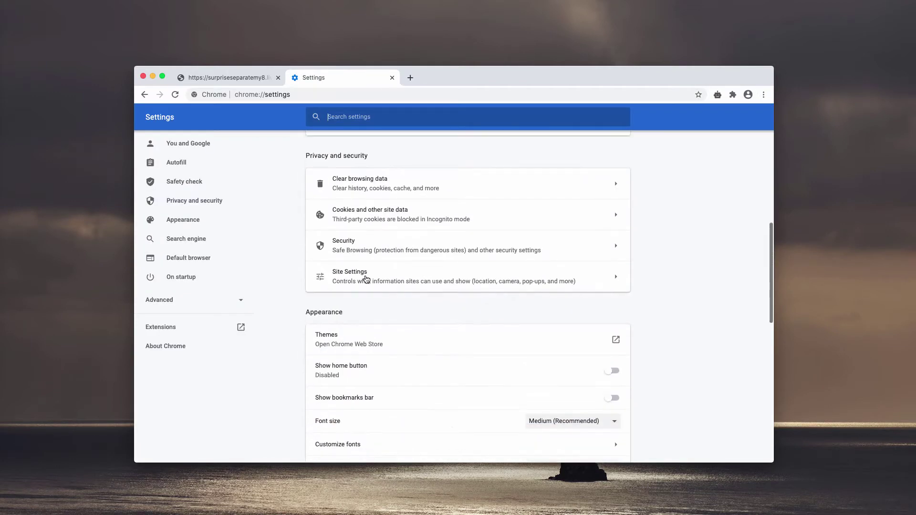
left_click(365, 279)
scroll(360, 282, "down", 3)
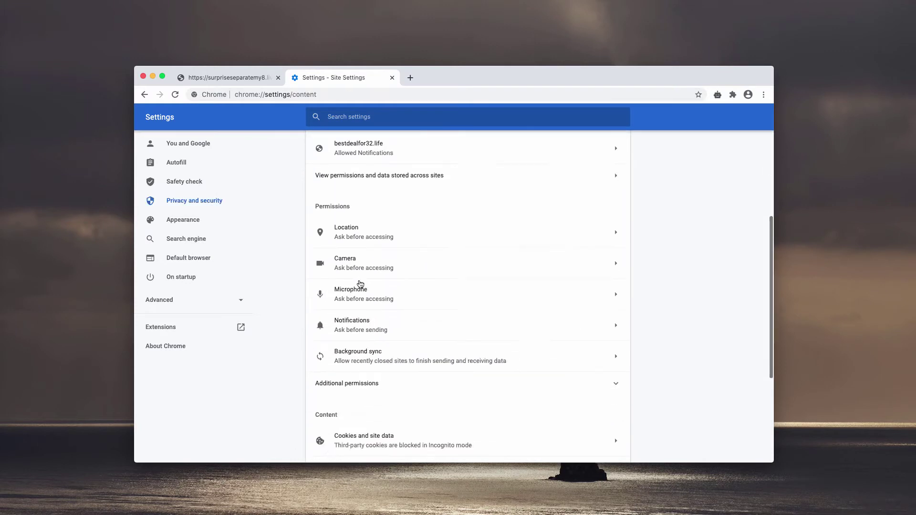
left_click(363, 329)
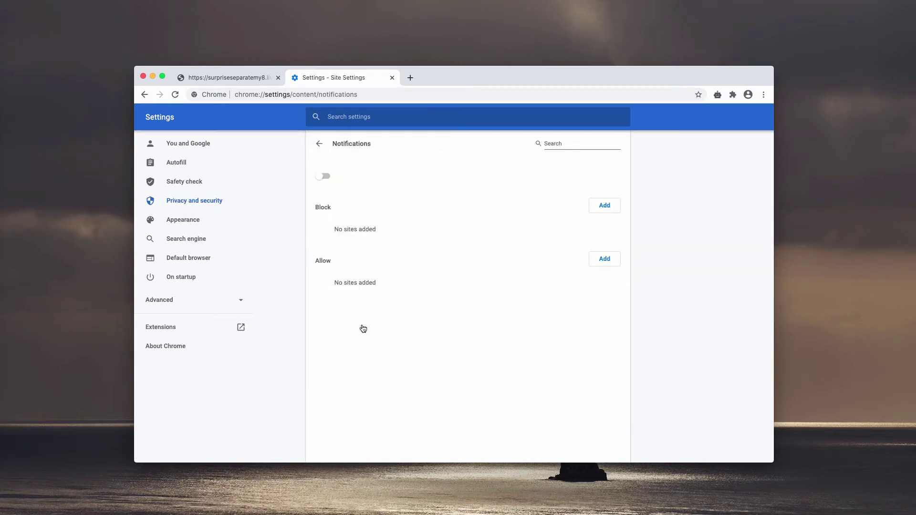
scroll(365, 268, "down", 1)
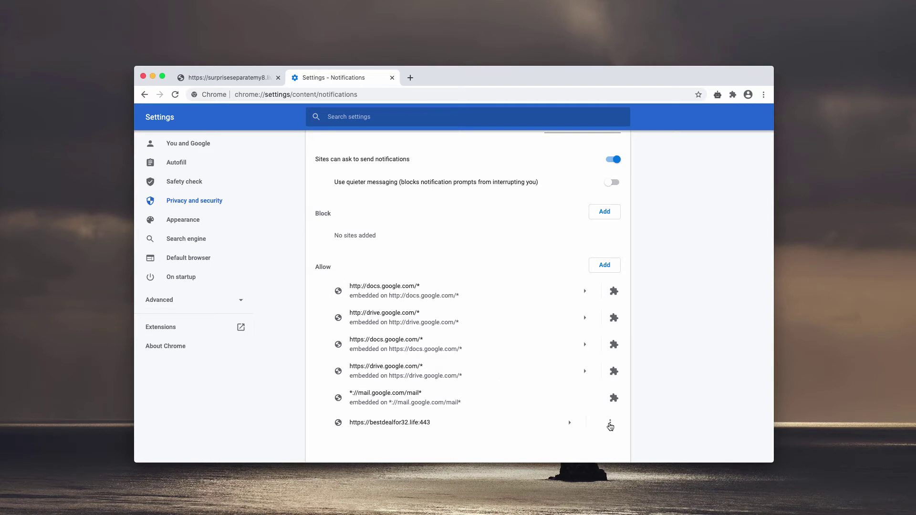
Remove bestdealfor32.life from the allowed notification sites and load combocleaner.com.
left_click(610, 424)
left_click(687, 421)
left_click(609, 424)
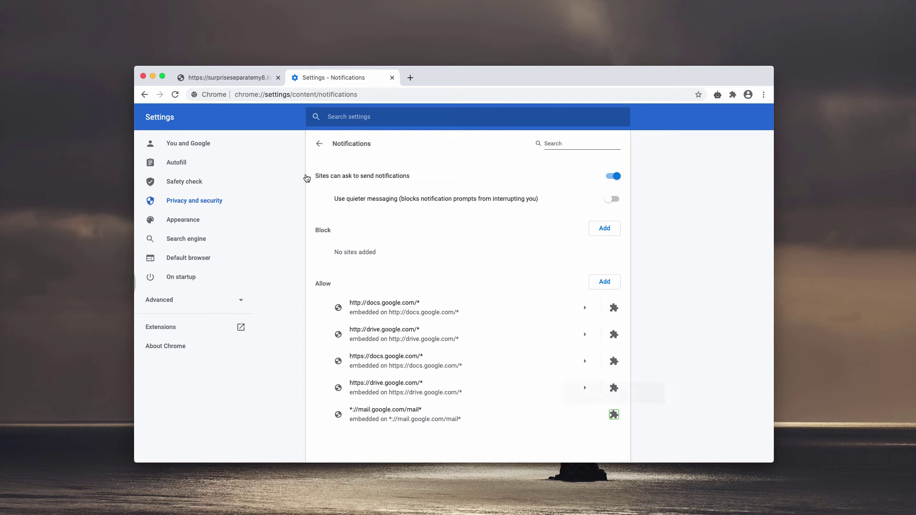
left_click(349, 92)
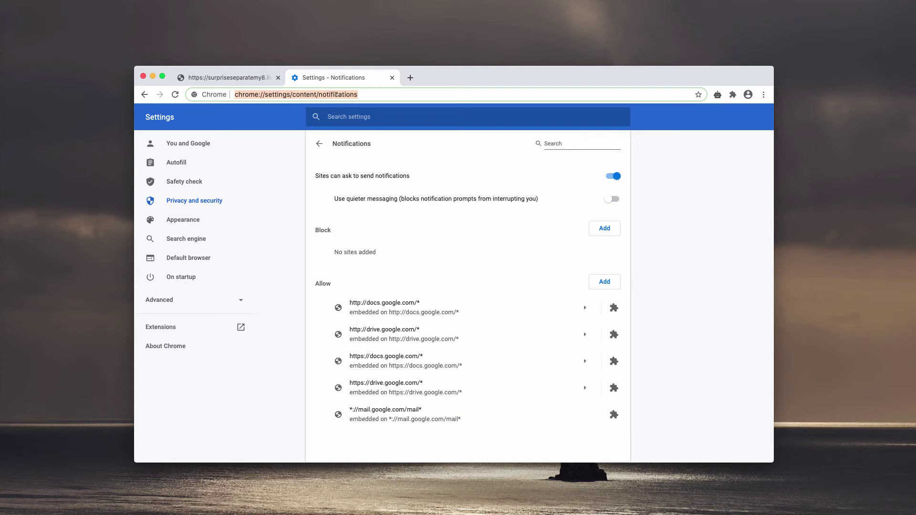
type("combocleaner.com")
key("Return")
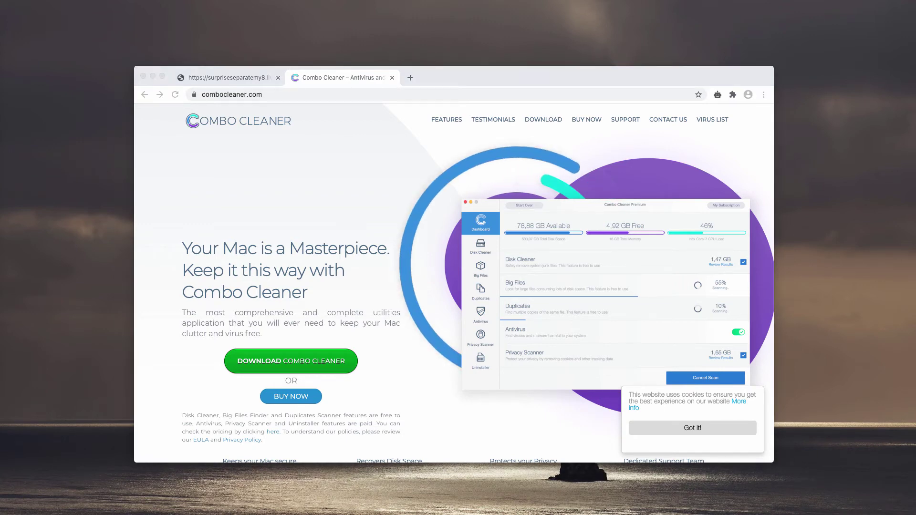
Shift the Combo Cleaner window slightly right while its antivirus engine loads.
left_click_drag(449, 109, 478, 111)
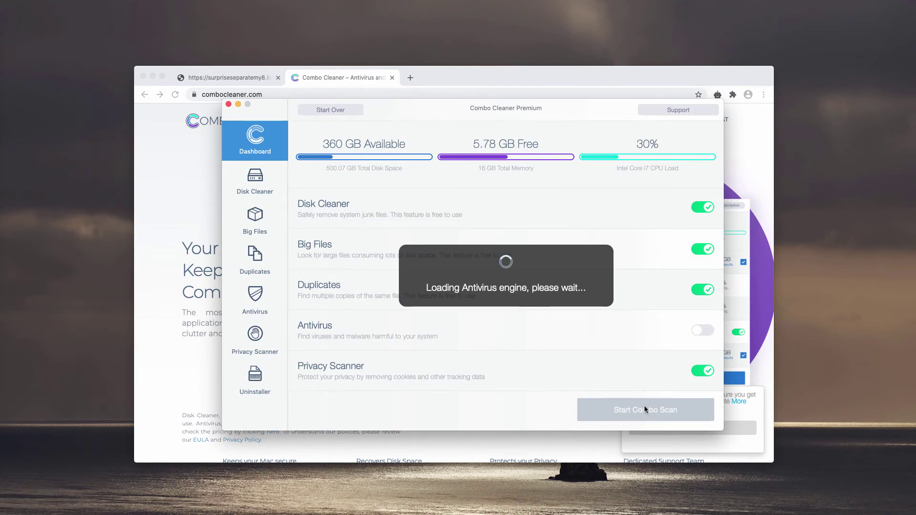
Run the Combo Scan until it reports 50 threats with junk, big file, duplicate and privacy results.
left_click(634, 411)
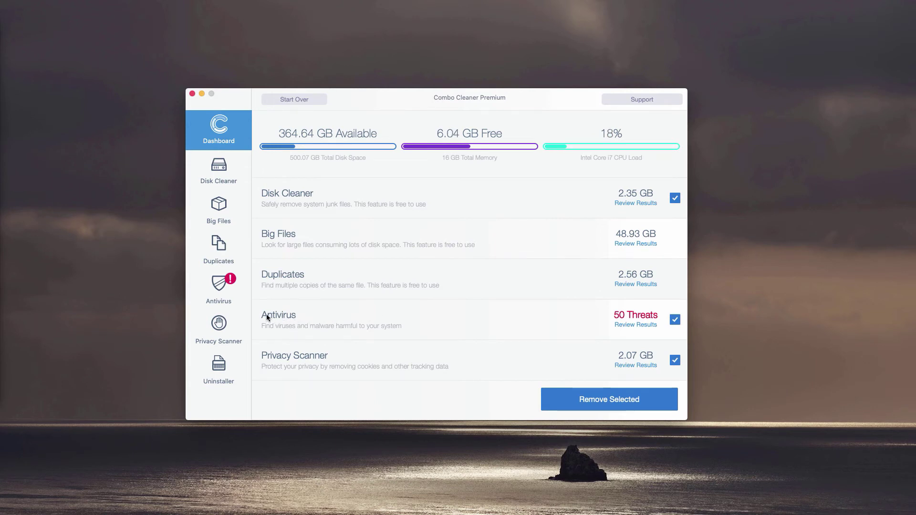
Open Review Results for the 50 threats in the Antivirus row.
left_click(637, 325)
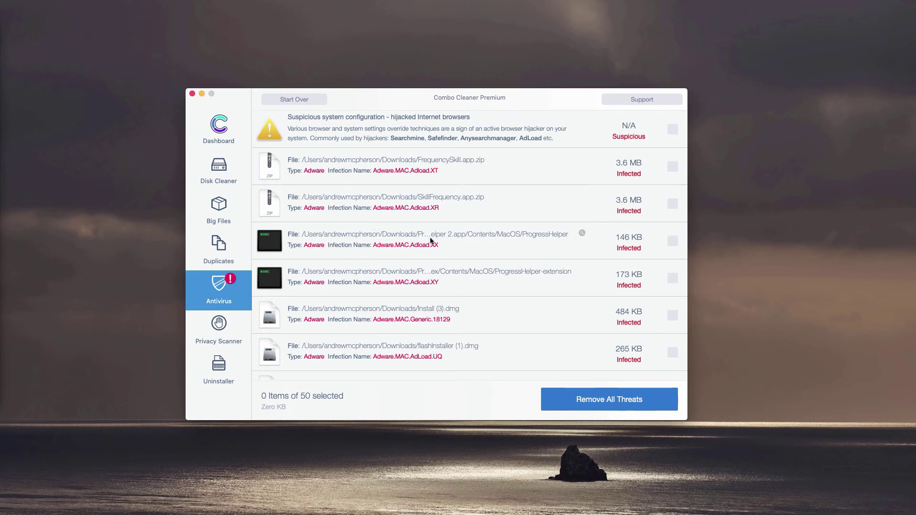
scroll(432, 241, "down", 5)
scroll(507, 166, "up", 5)
Reveal FrequencySkill.app.zip in Downloads with Show in Finder and move it to the Trash.
left_click(582, 159)
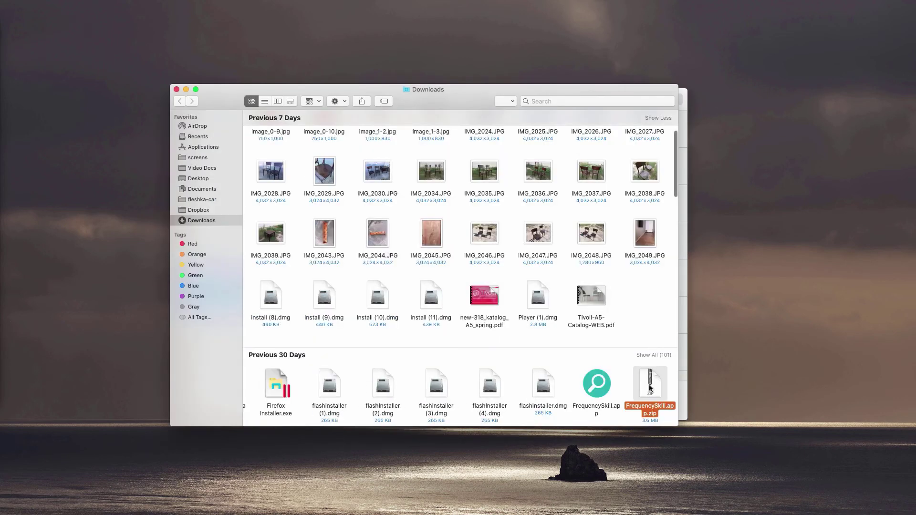
right_click(650, 388)
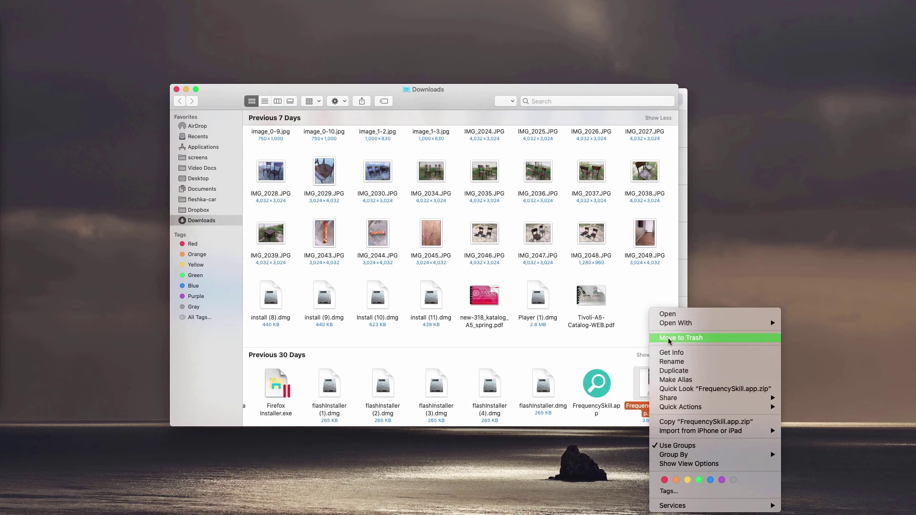
left_click(673, 339)
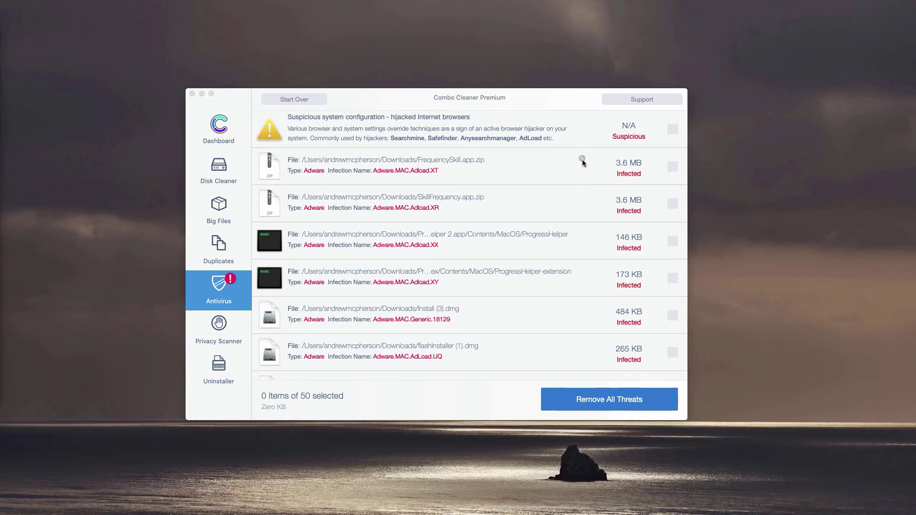
Reveal SkillFrequency.app.zip in Downloads, move it to the Trash, and close the Finder window.
left_click(582, 197)
right_click(643, 391)
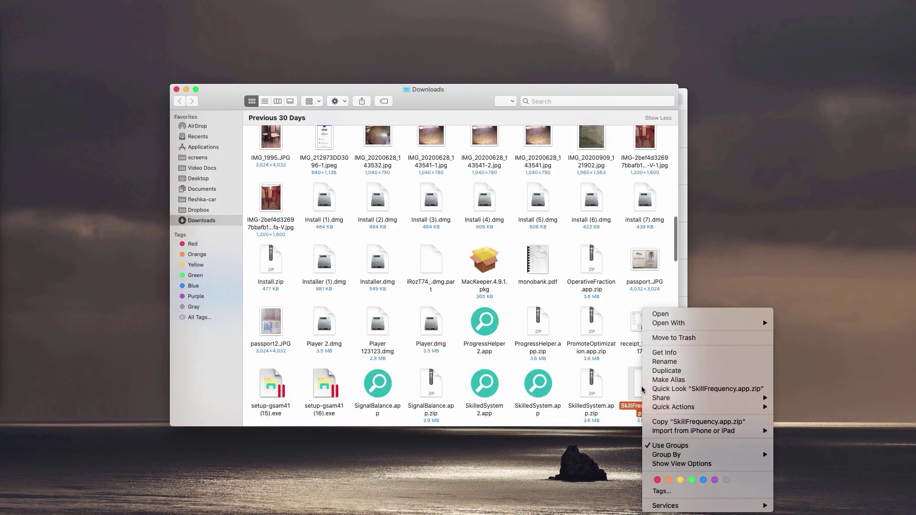
left_click(674, 337)
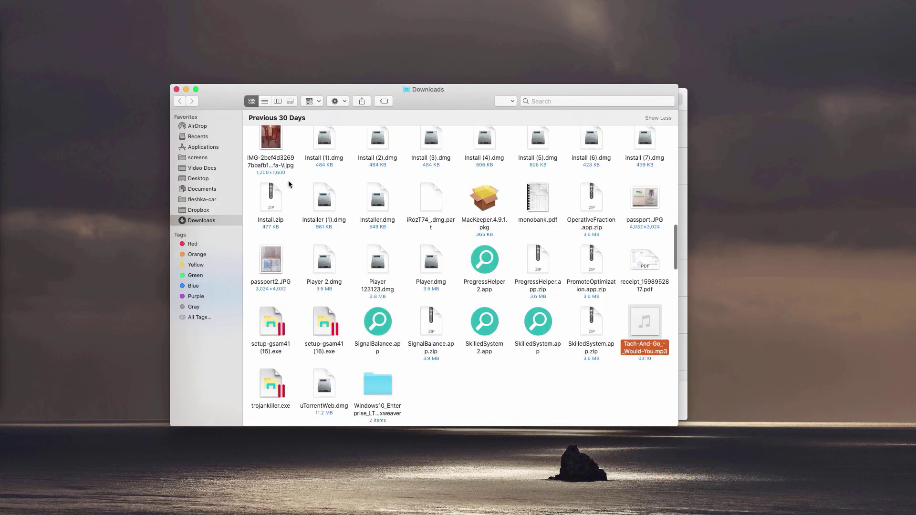
left_click(177, 89)
scroll(439, 298, "down", 2)
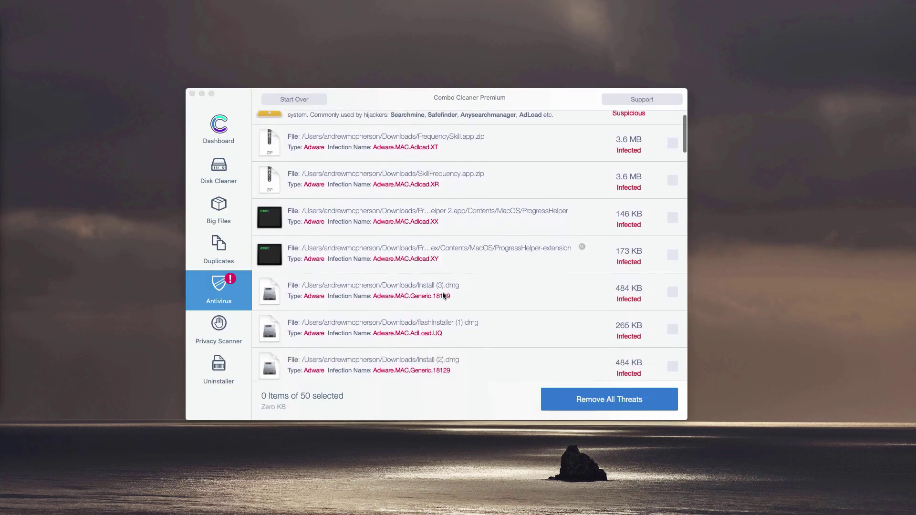
scroll(442, 292, "down", 3)
scroll(443, 293, "up", 3)
scroll(444, 286, "up", 3)
scroll(443, 250, "up", 3)
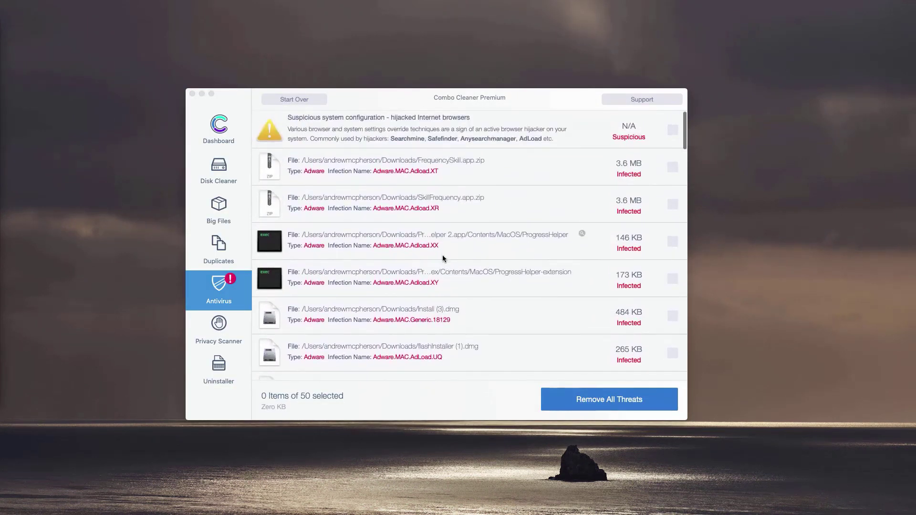